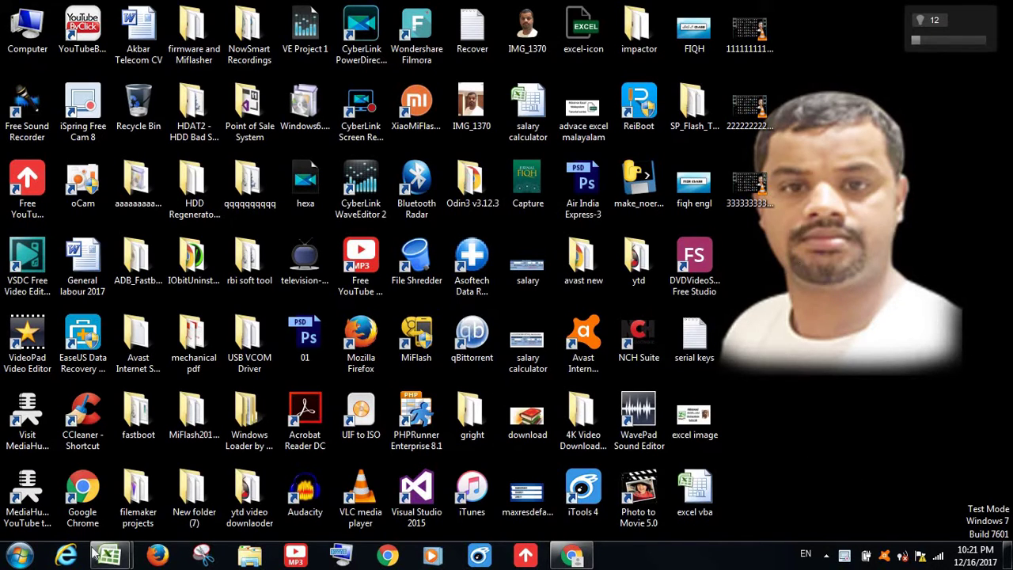
Bring the Stationery store workbook forward and open the Visual Basic editor showing Module1.
mouse_move(133, 558)
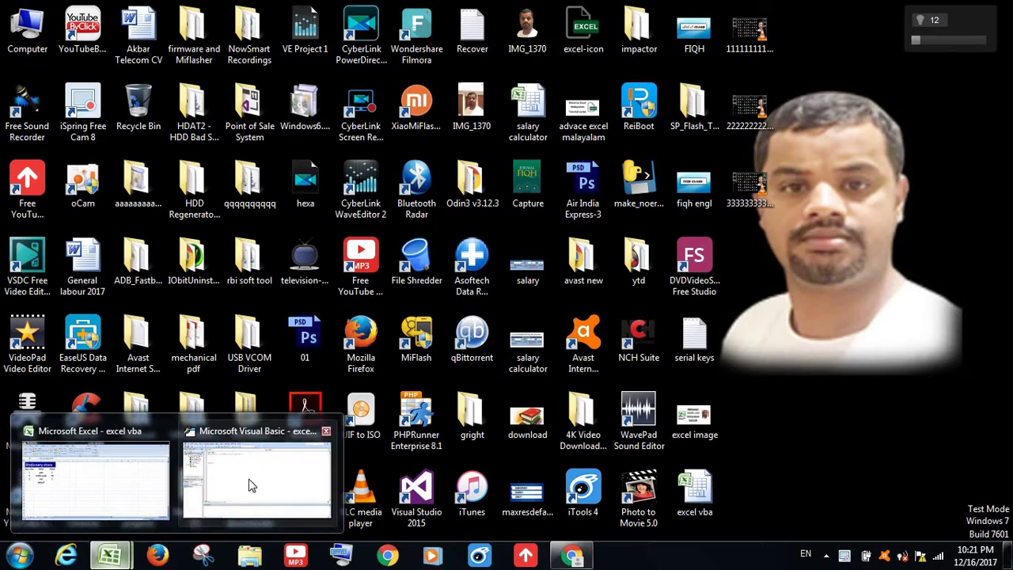
click(133, 483)
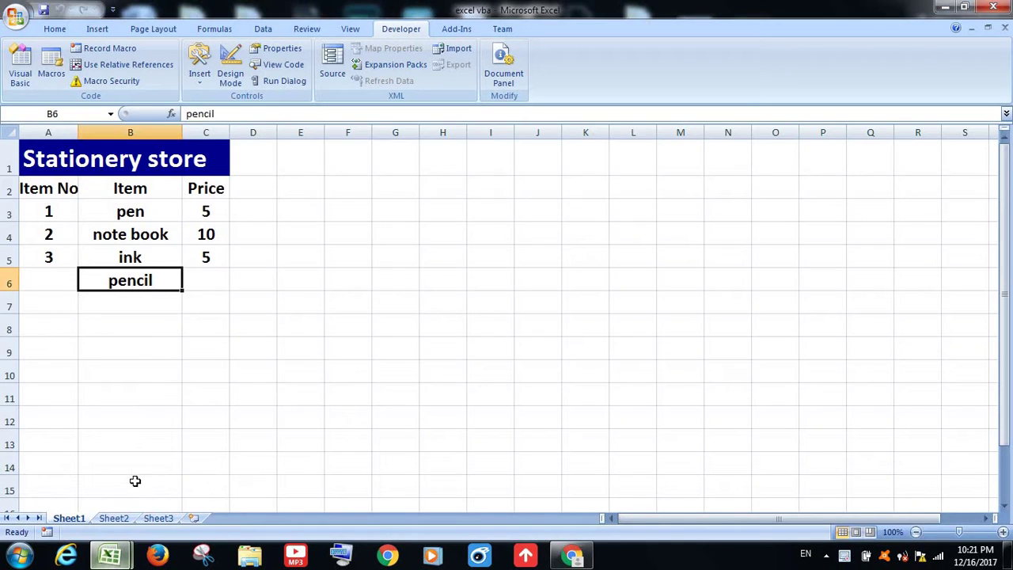
click(115, 554)
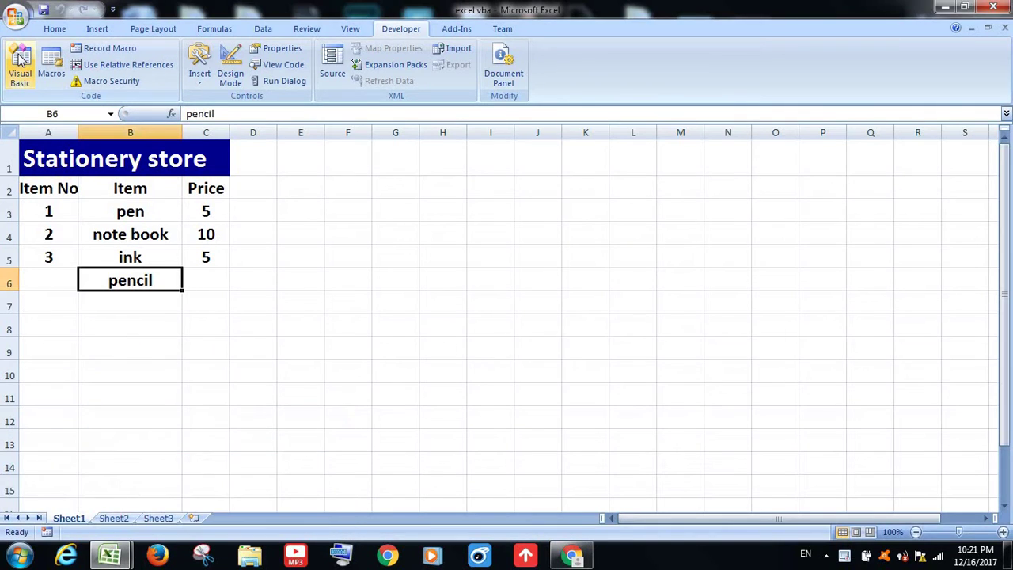
click(32, 64)
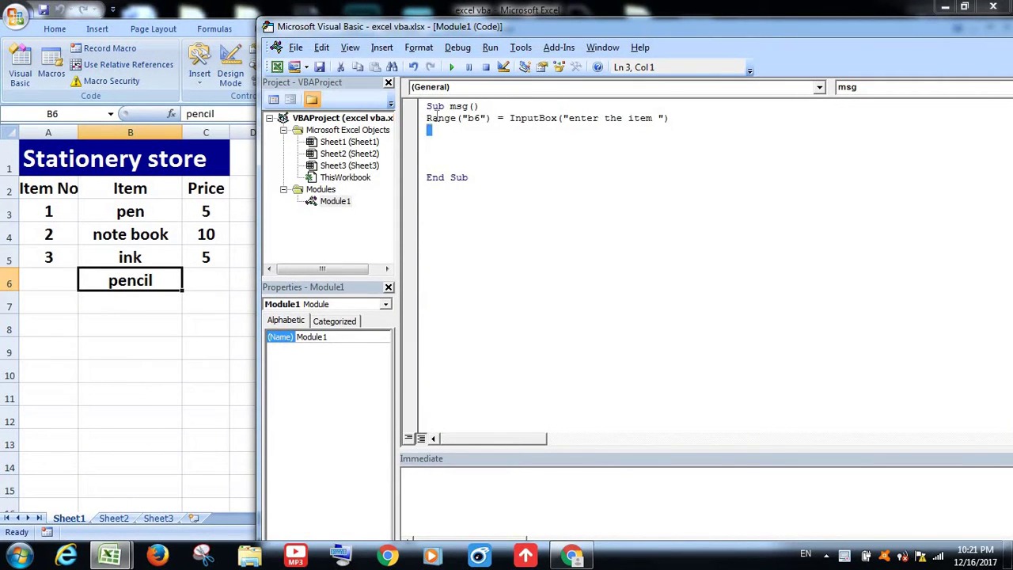
Delete the InputBox line and then the rest of the msg procedure from Module1.
drag(428, 130, 426, 114)
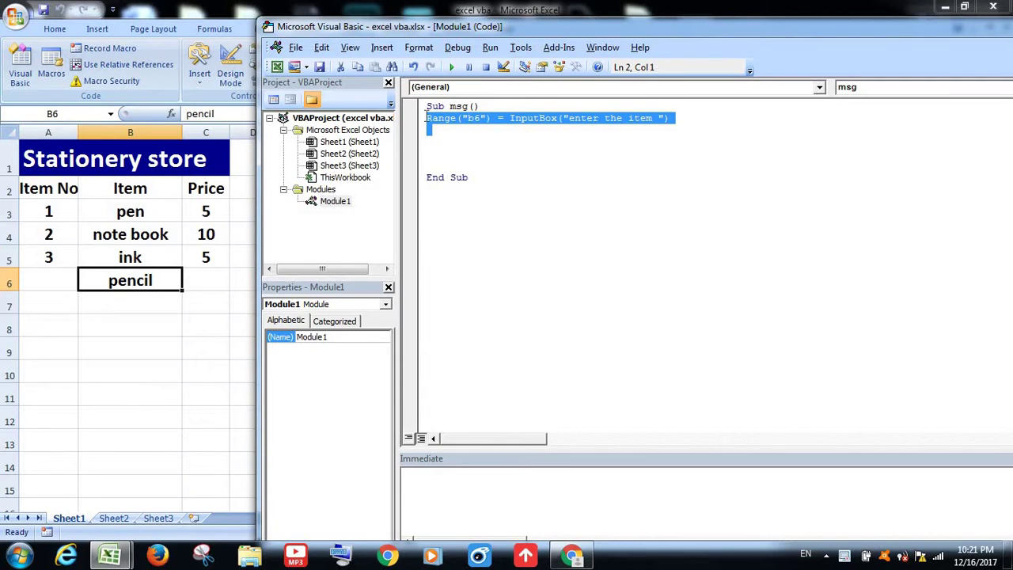
key(Delete)
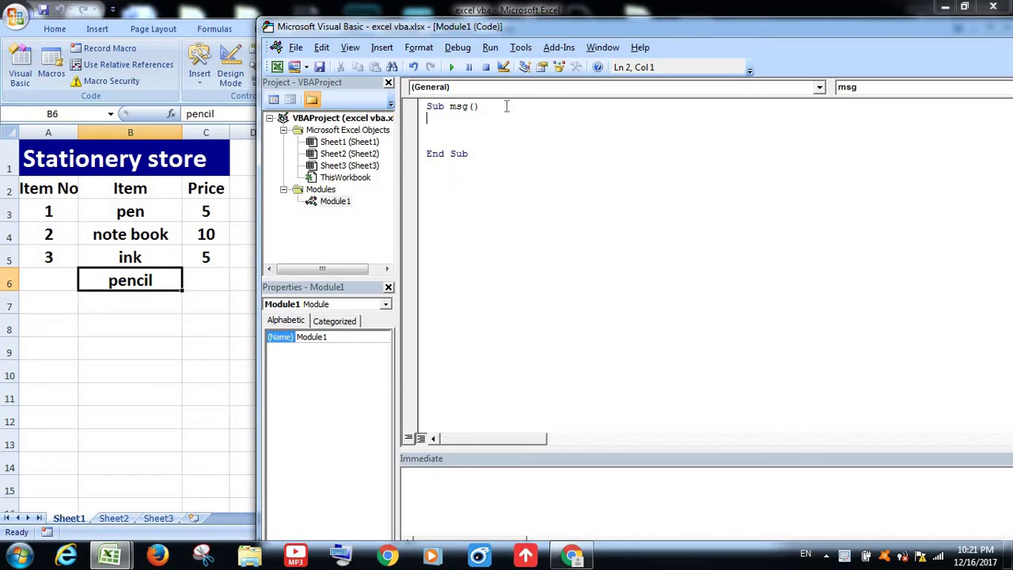
drag(468, 153, 414, 108)
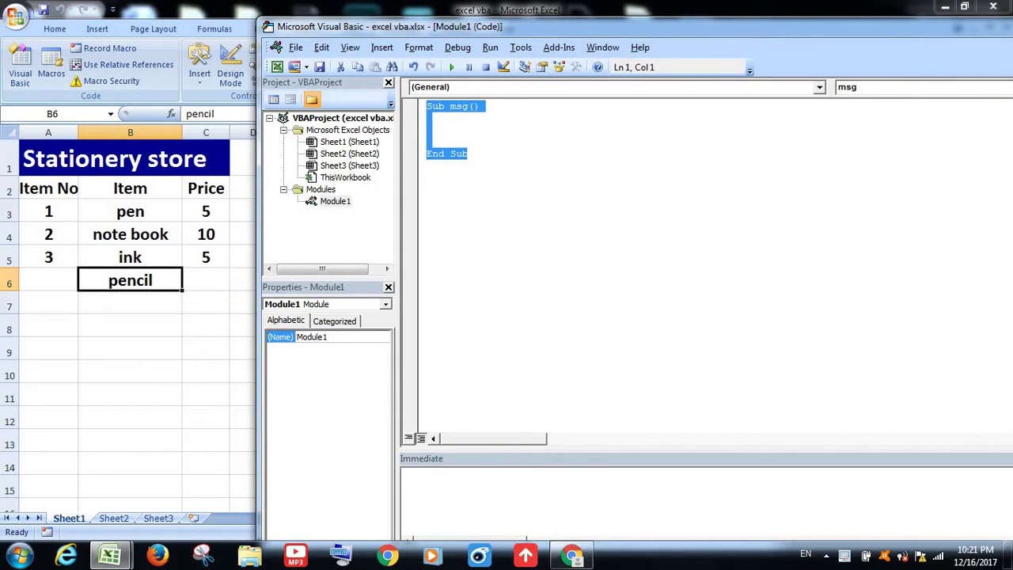
key(Delete)
Create a 'Sub withst' procedure with a blank line inside it.
text(su)
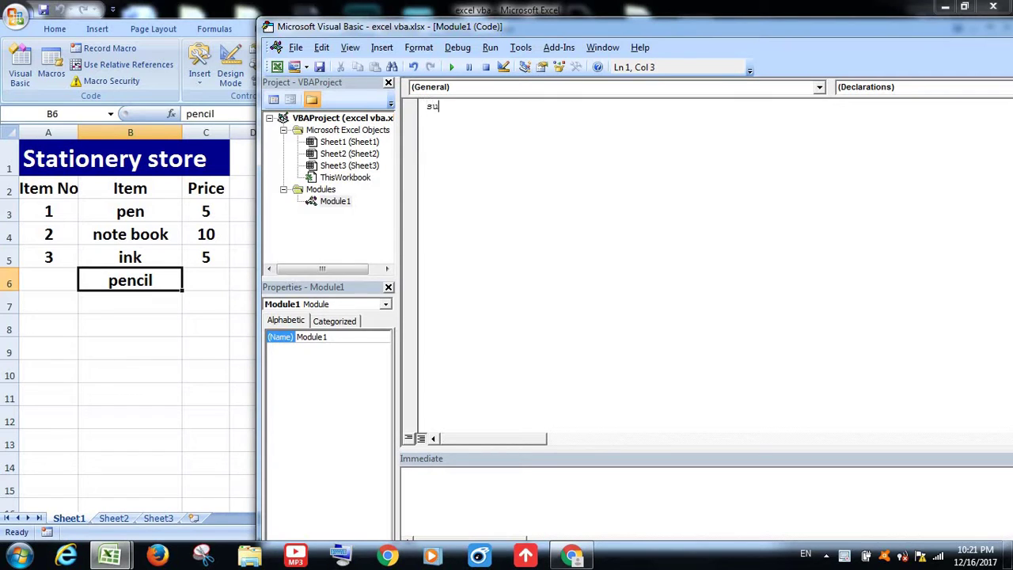
text(b )
text(w)
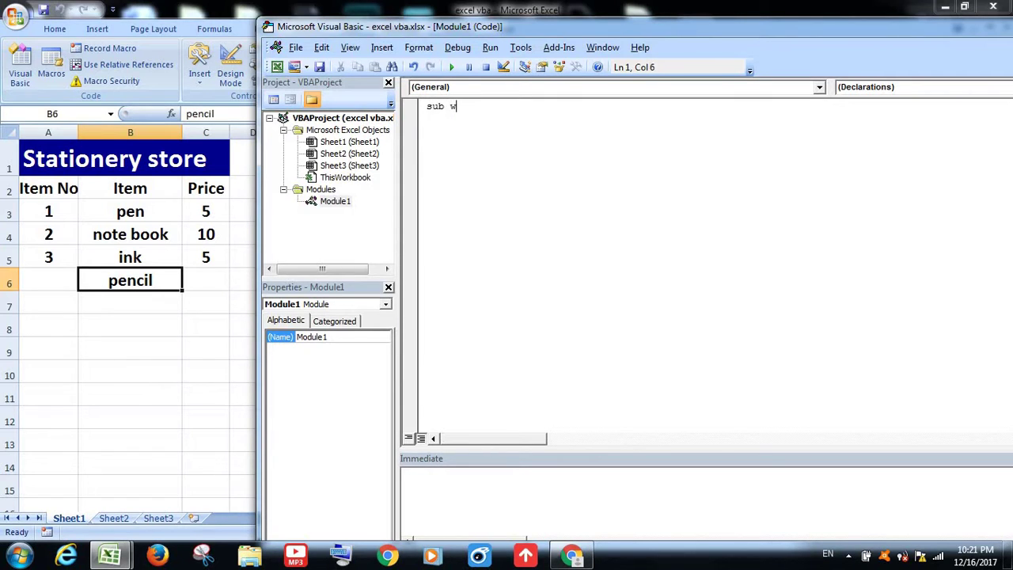
text(ith s)
key(BackSpace)
key(BackSpace)
text(st)
key(Return)
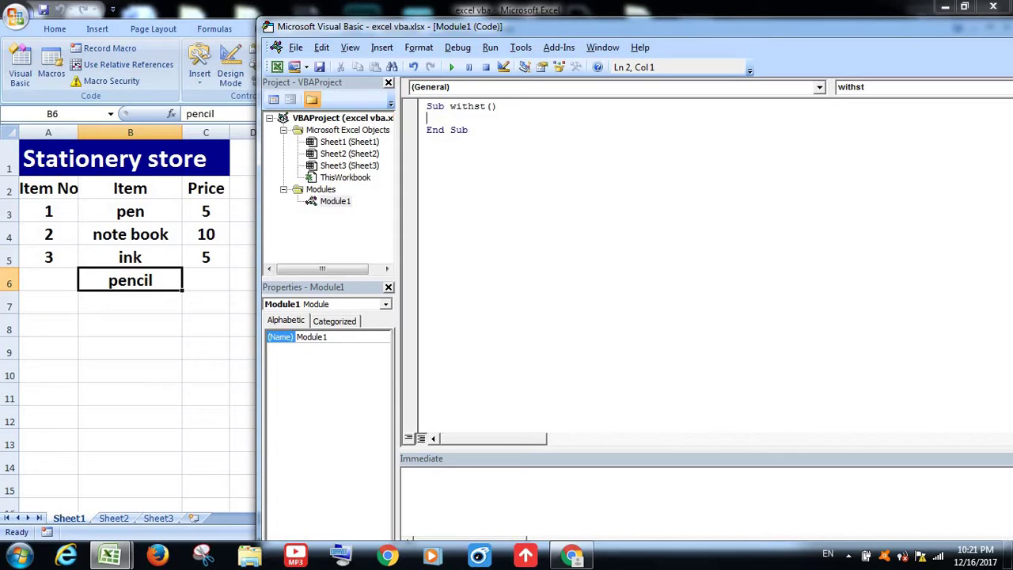
key(Return)
Write range ("a2").Interior as the first line of the withst procedure.
text(r)
key(BackSpace)
text(ran)
text(ge)
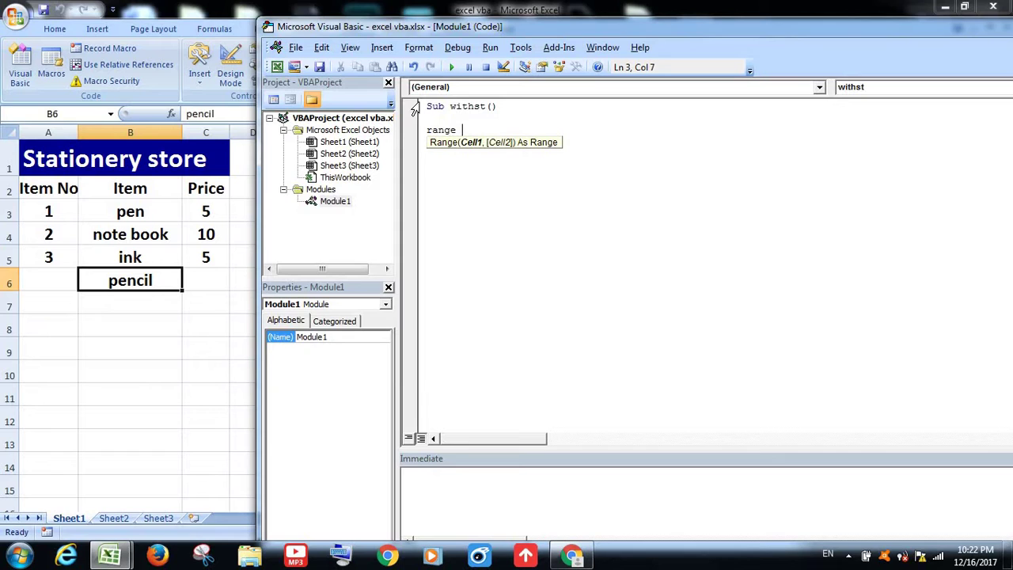
text( ()
text(""))
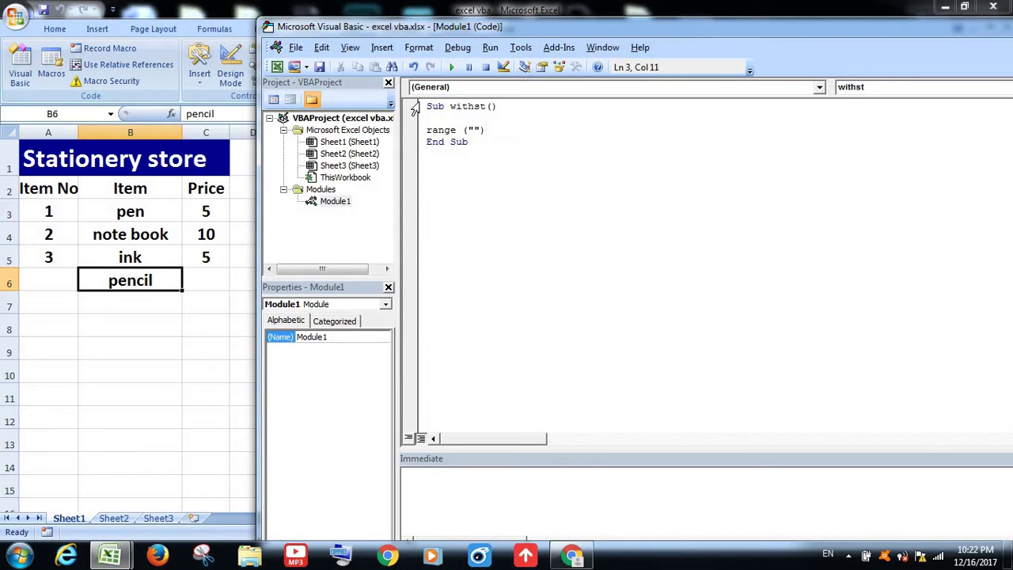
key(Left)
key(Left)
text(a2)
text(")
text())
text(.)
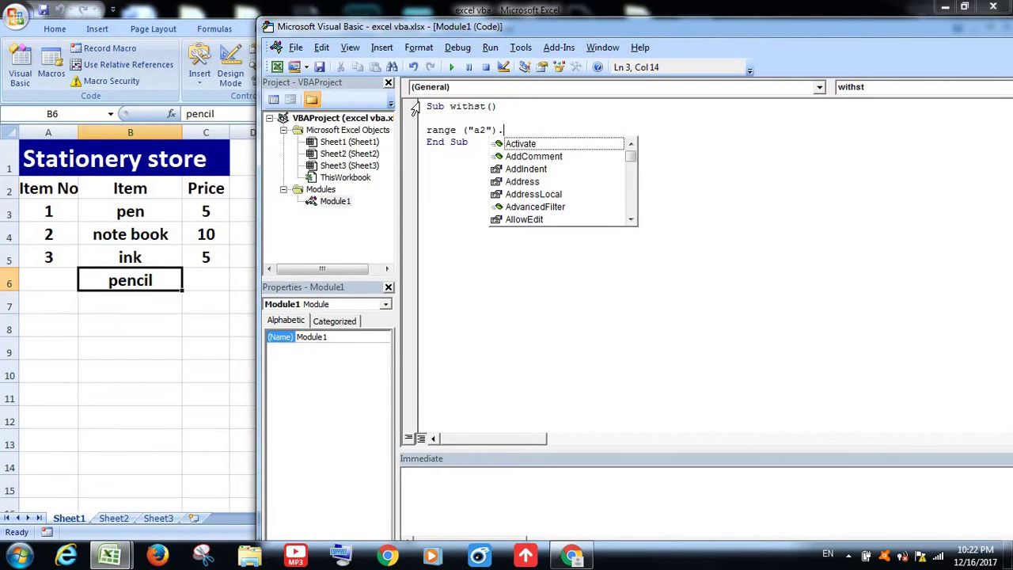
text(in)
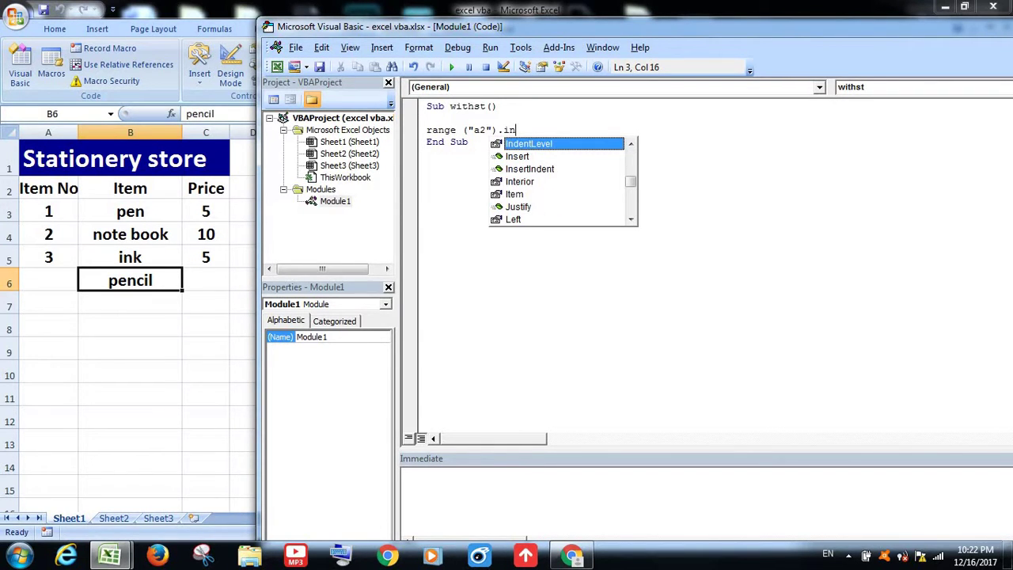
text(t)
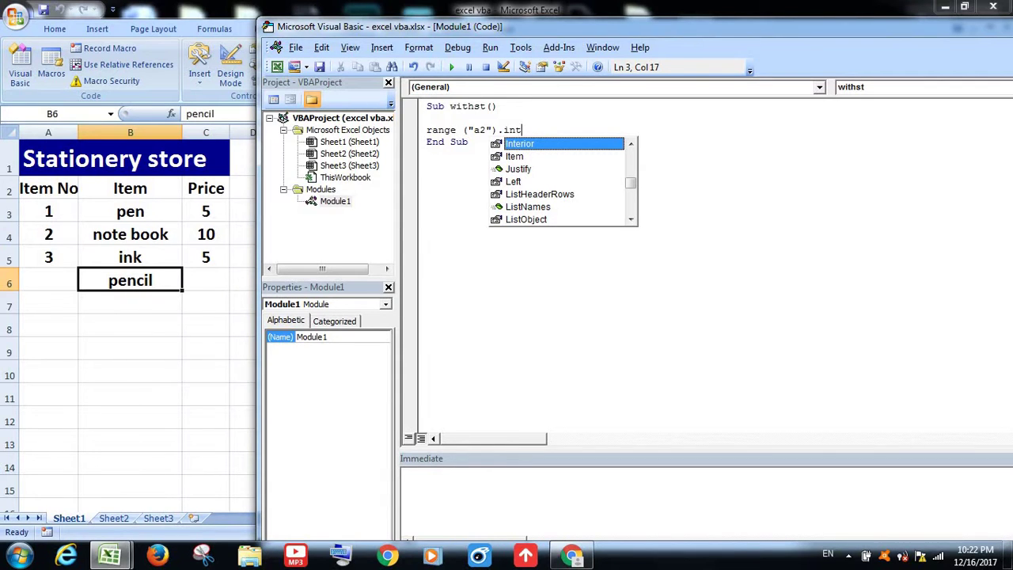
key(Tab)
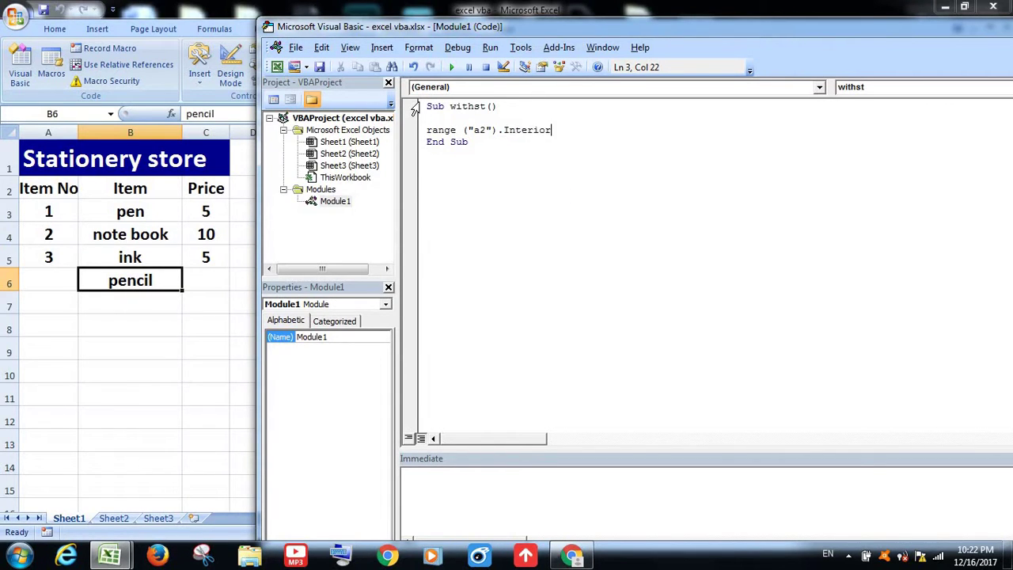
Complete the line as Range("a2").Interior.Color = rgbAliceBlue and start a new line.
text(.co)
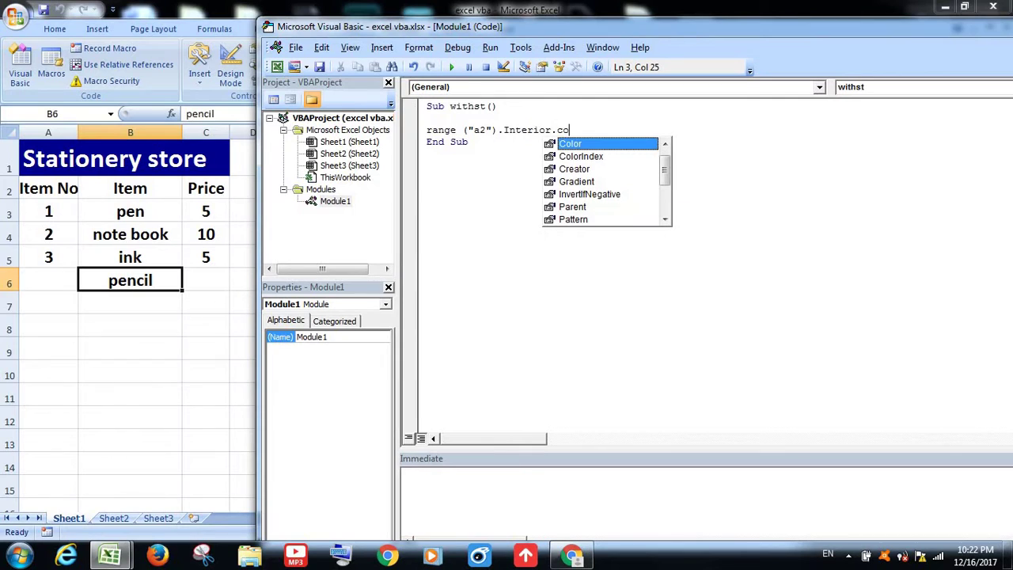
key(Tab)
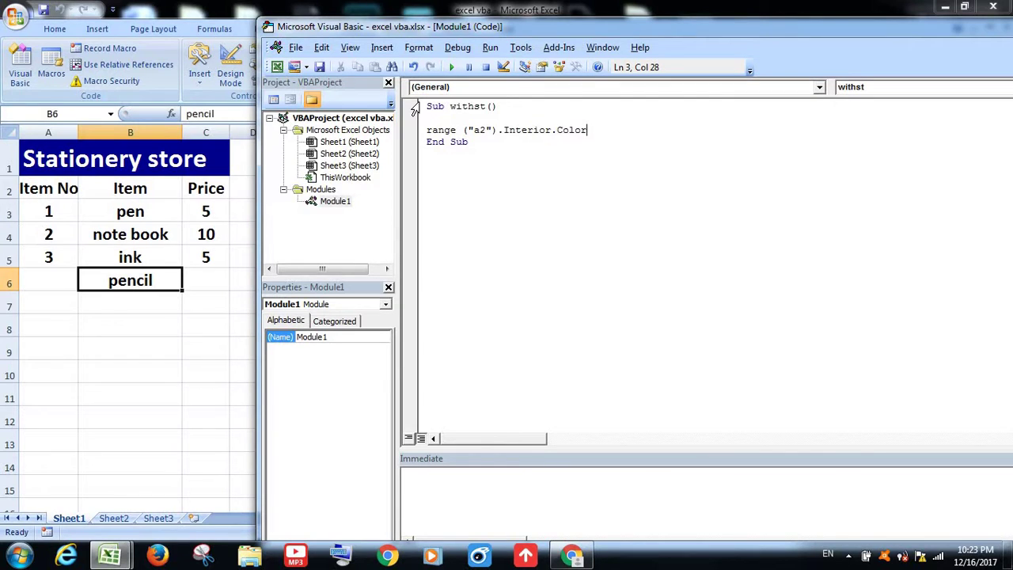
text(= )
text(4)
key(BackSpace)
key(ctrl+space)
text(r)
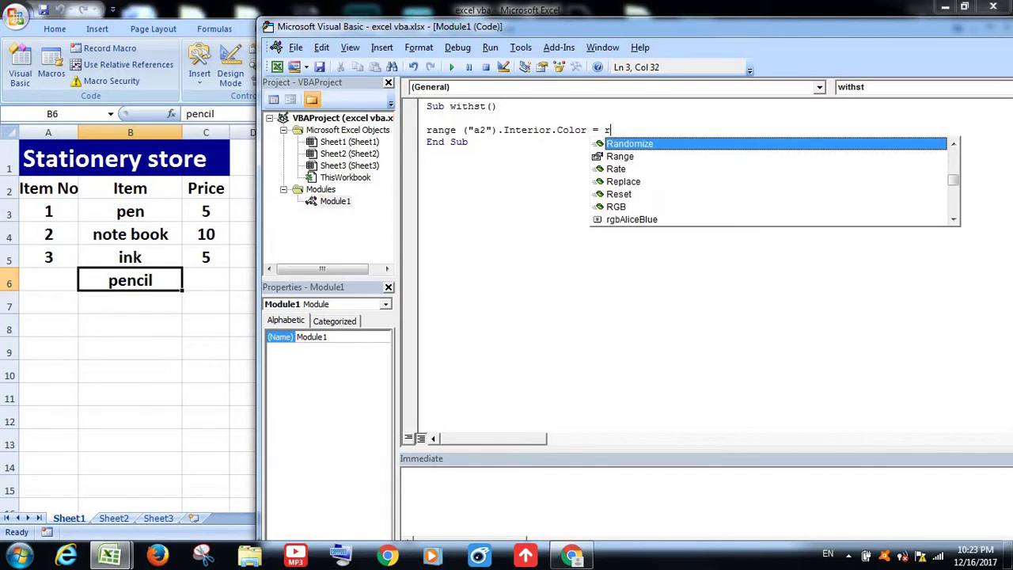
text(g)
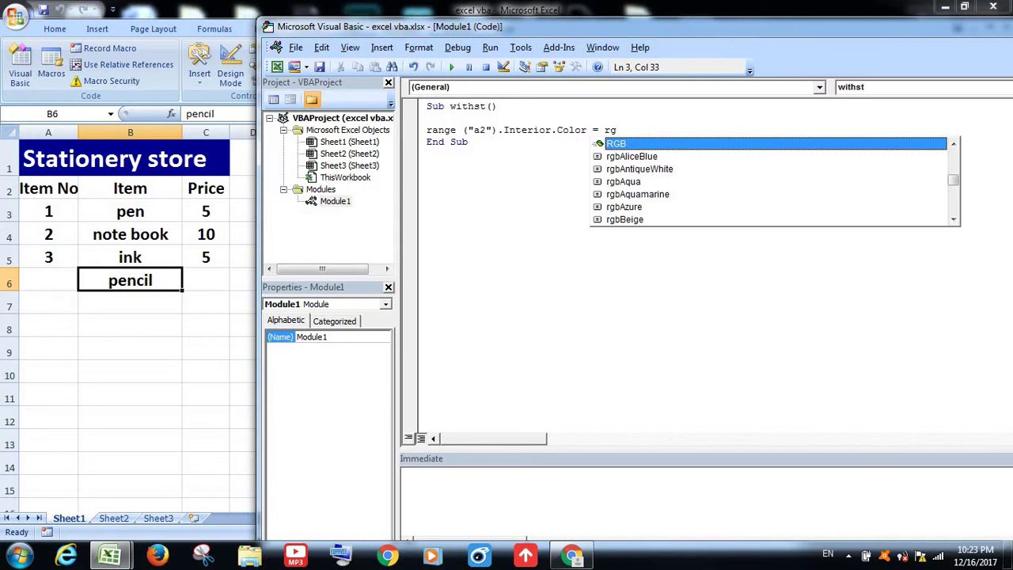
key(Down)
key(Down)
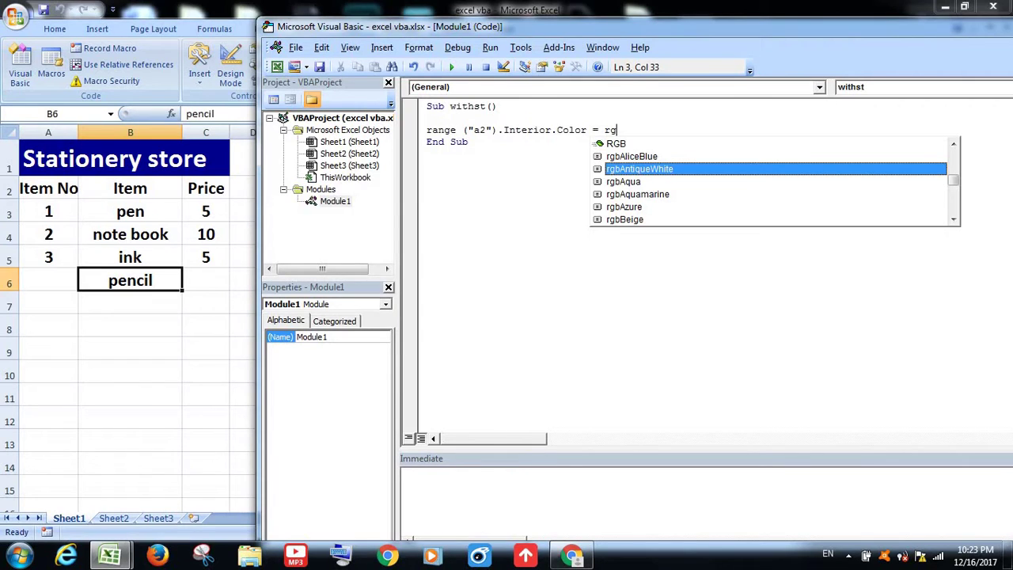
key(Down)
key(Up)
key(Up)
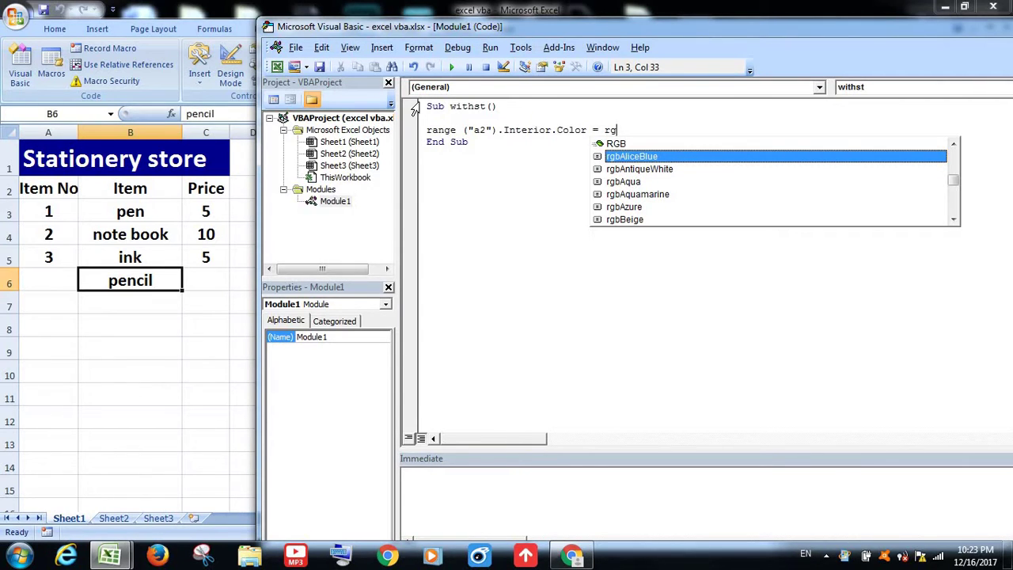
key(Tab)
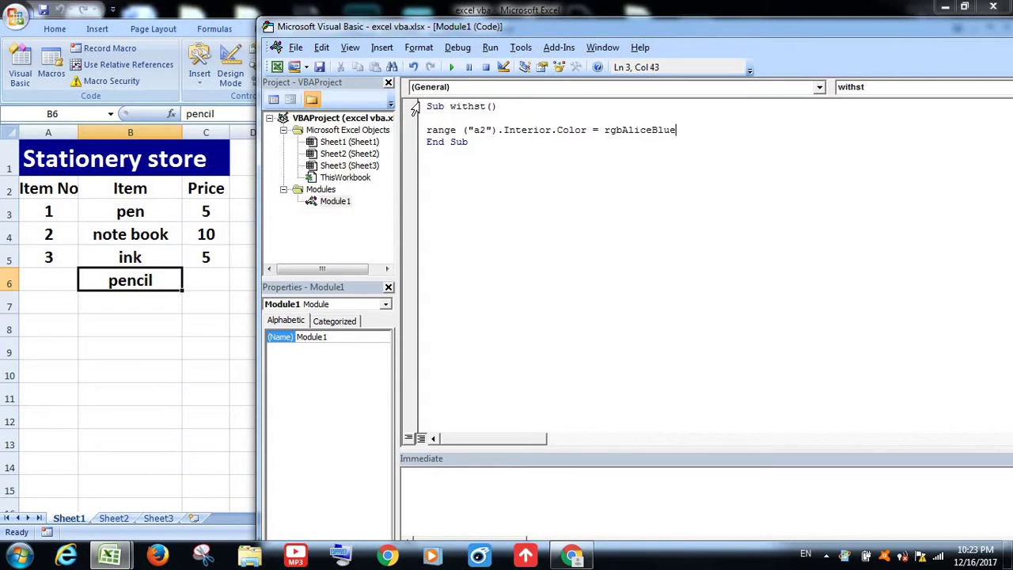
key(Return)
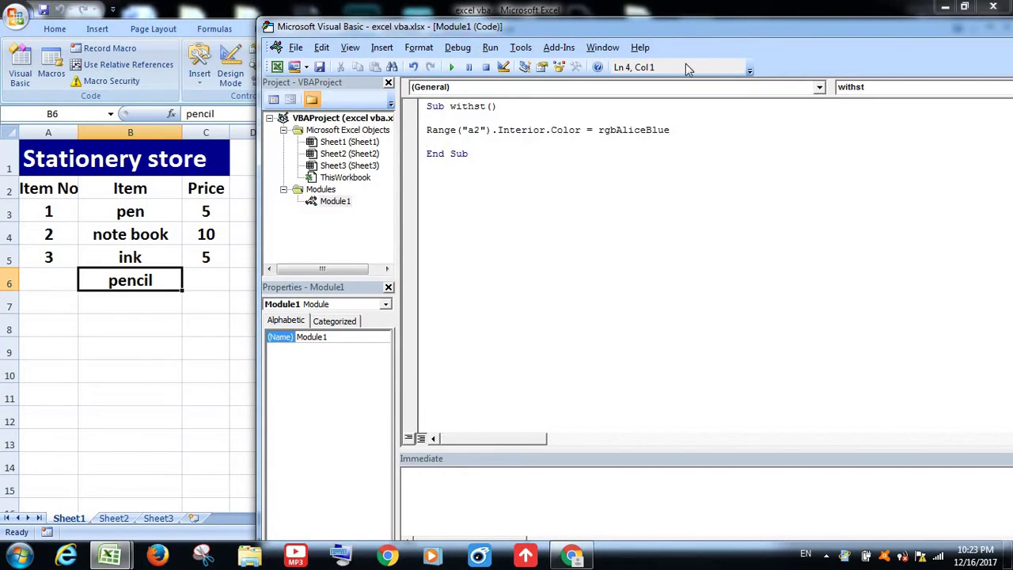
Run withst to give cell A2 the Alice Blue fill, then return to the empty line.
click(452, 68)
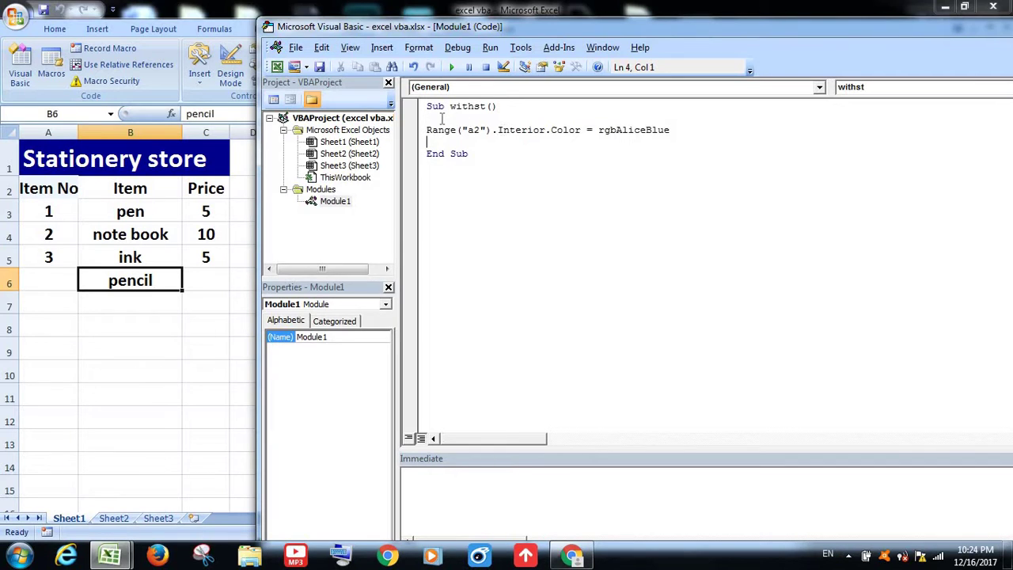
click(441, 118)
Turn the colour line into a With Range("a2") block closed by End With.
click(426, 131)
text(with)
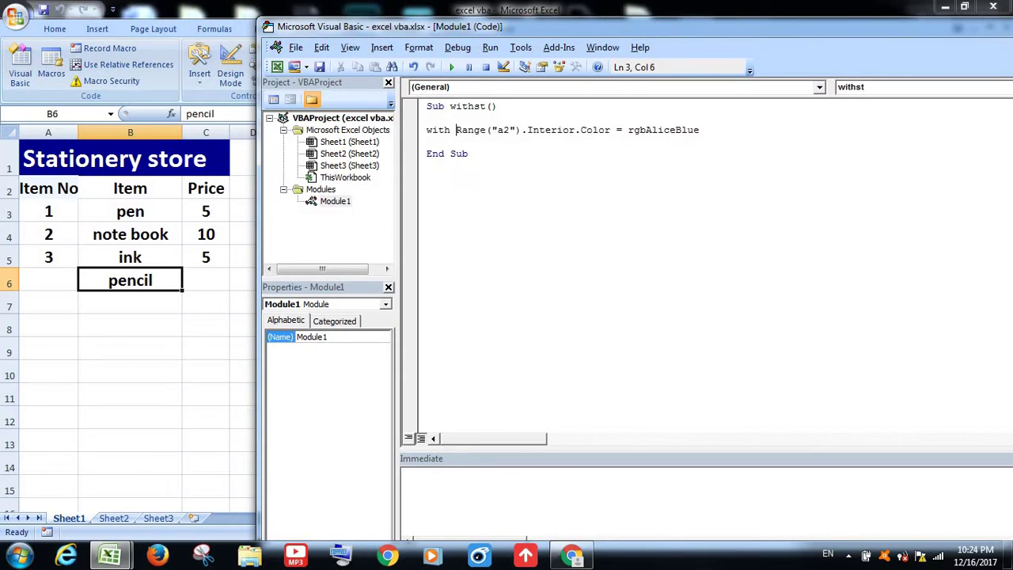
click(524, 131)
key(Return)
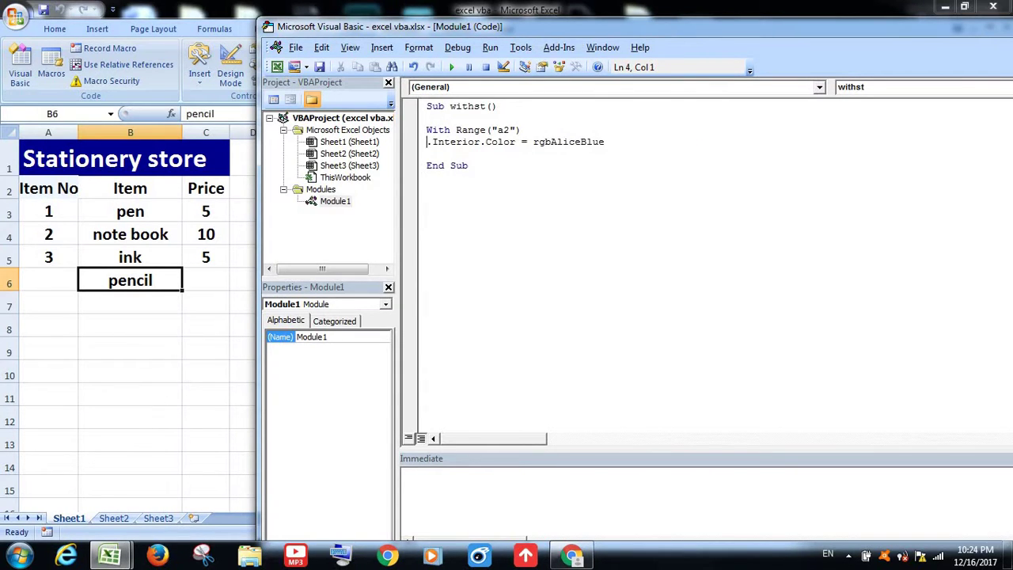
click(435, 155)
text(e)
text(nd )
text(with)
Indent the .Interior.Color = rgbAliceBlue line and add a new line below it.
click(428, 141)
key(Tab)
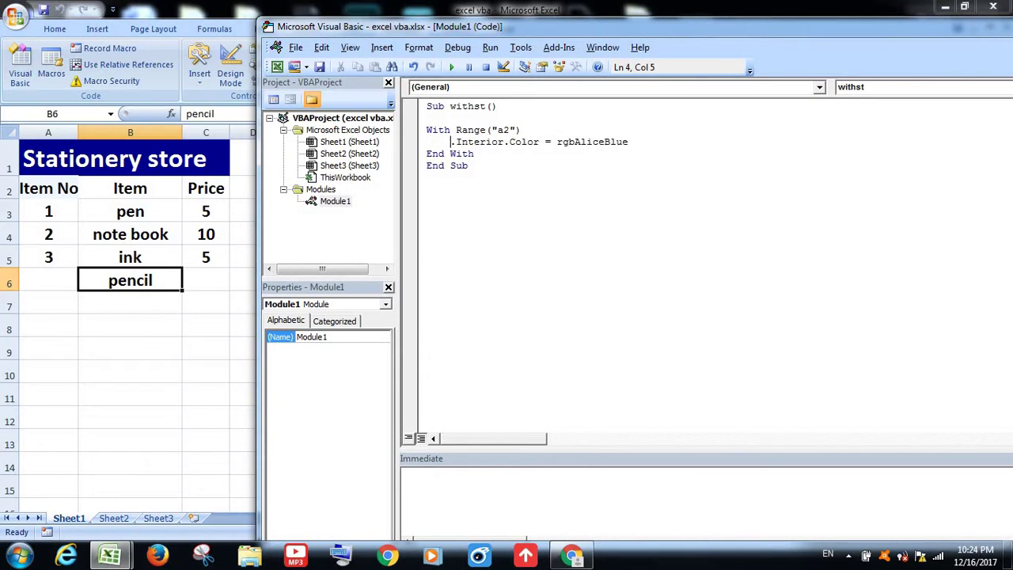
click(651, 146)
key(Return)
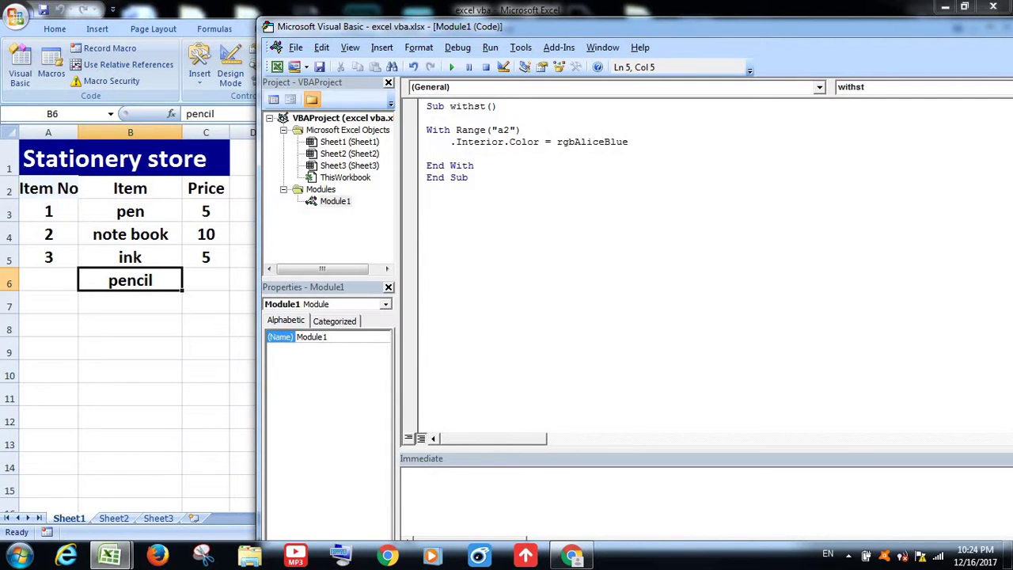
Add a .Font.Color = rgbBrown line inside the With Range("a2") block.
text(.)
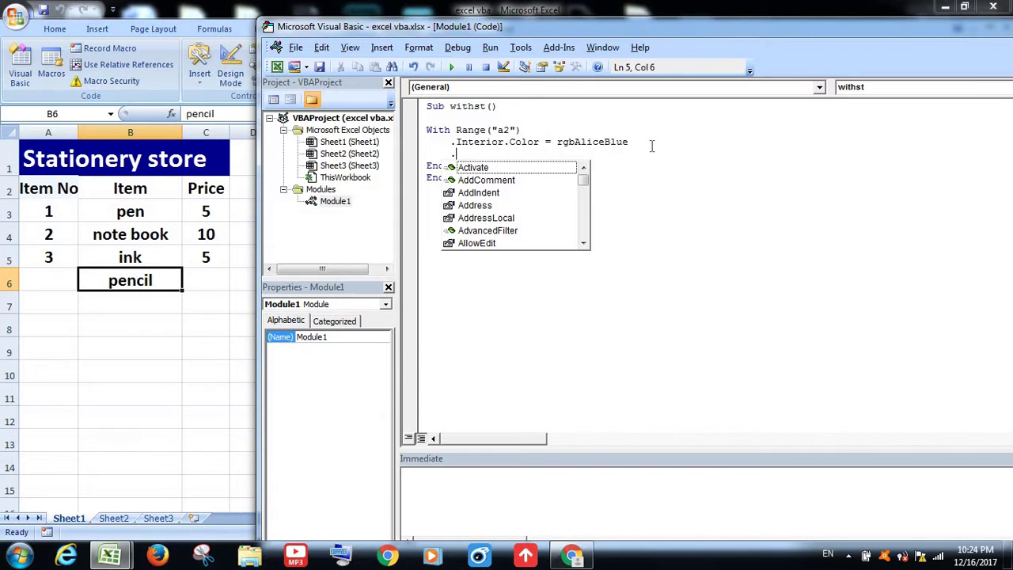
text(f)
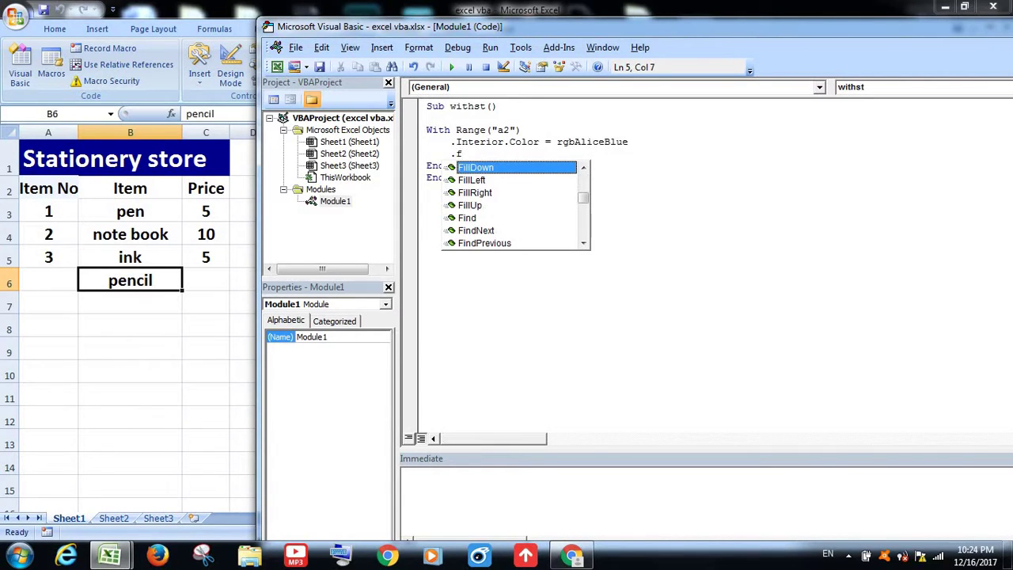
text(o)
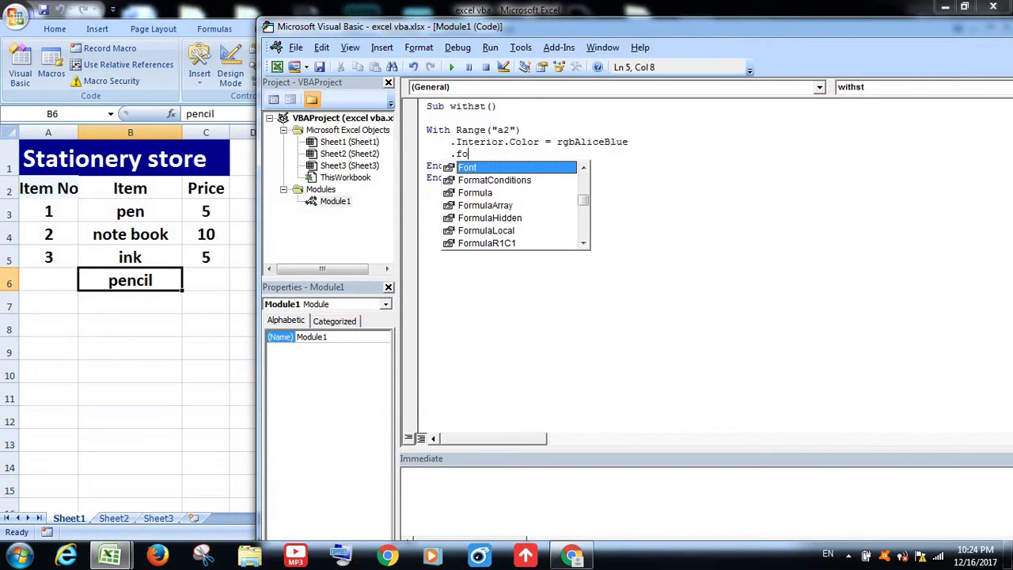
key(Tab)
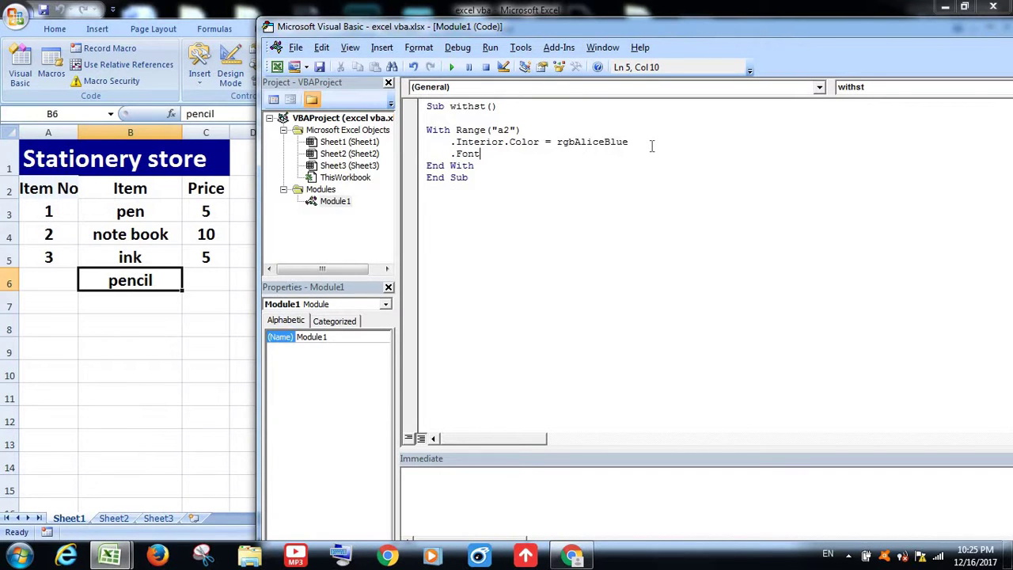
text(.co)
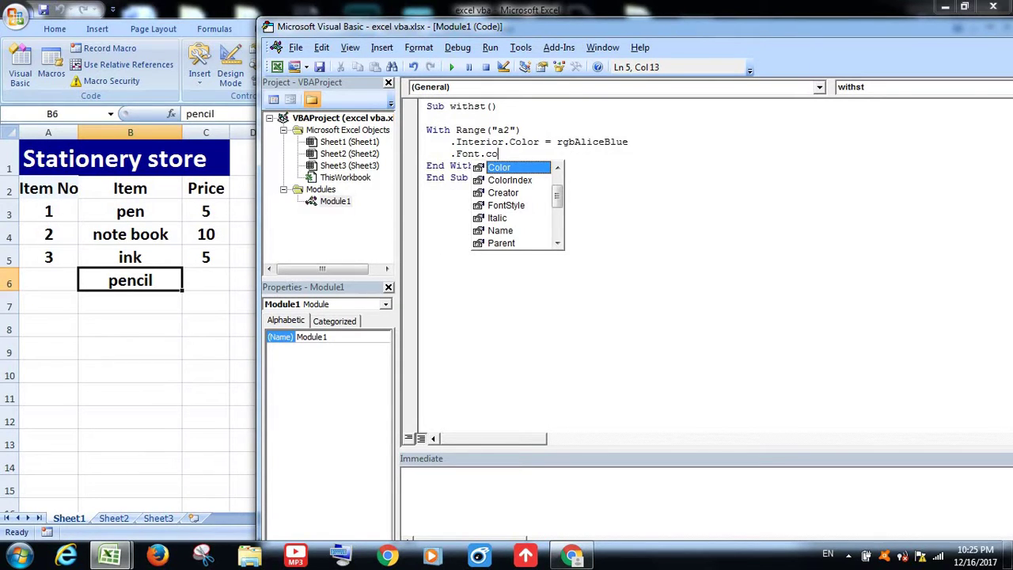
key(Tab)
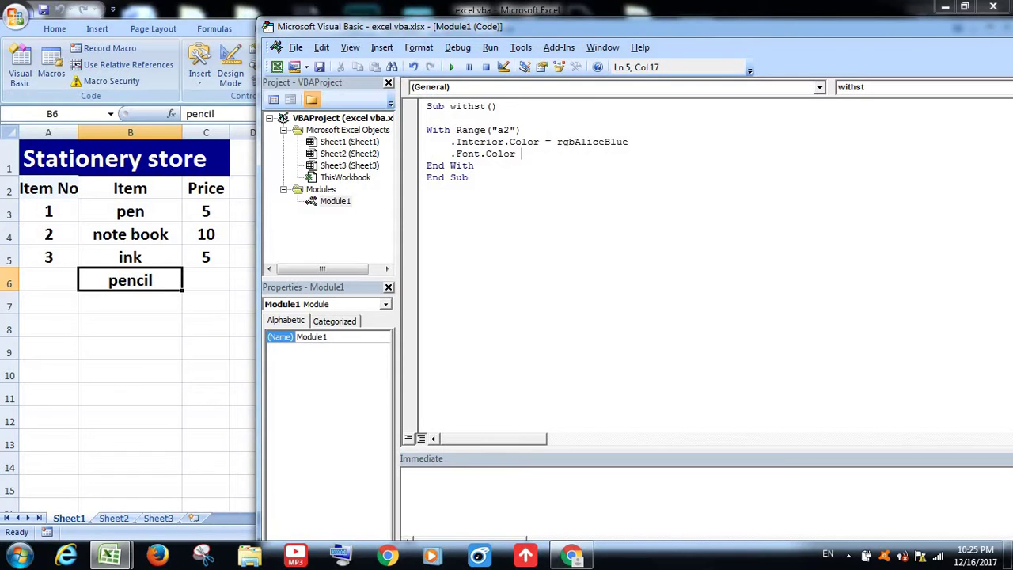
text(=)
key(ctrl+space)
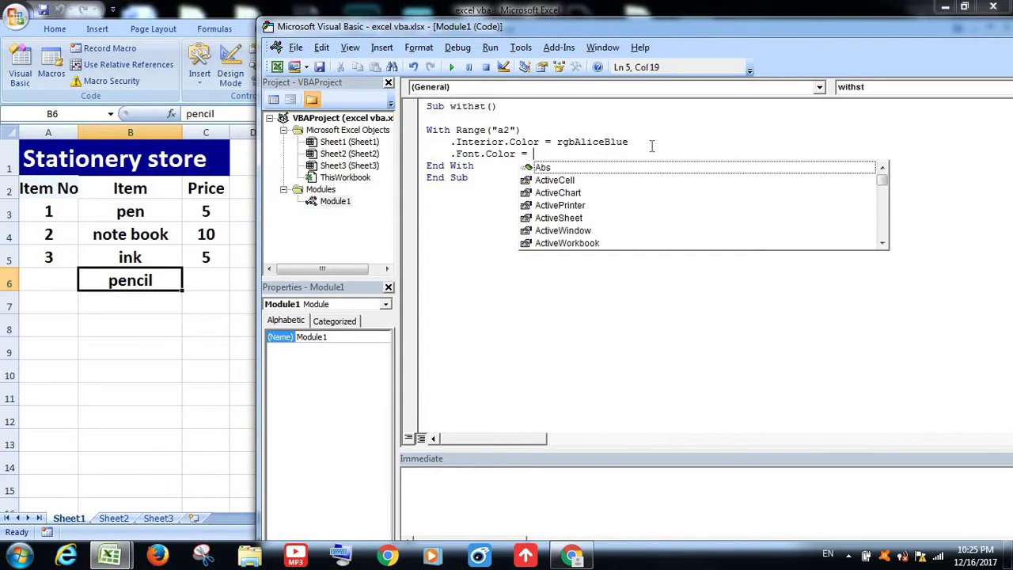
text(r)
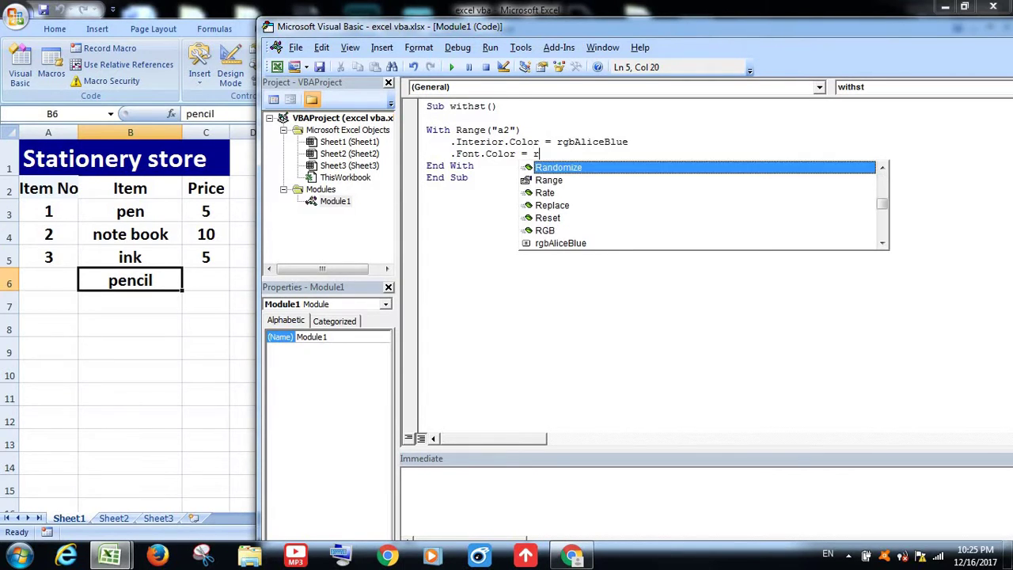
text(g)
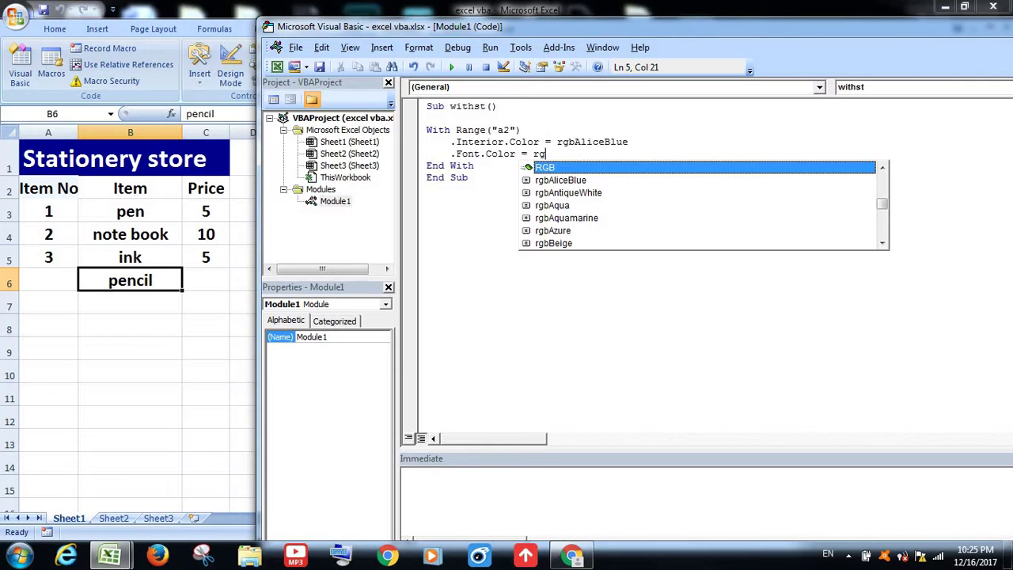
key(Down)
key(Down)
key(Down)
key(Down)
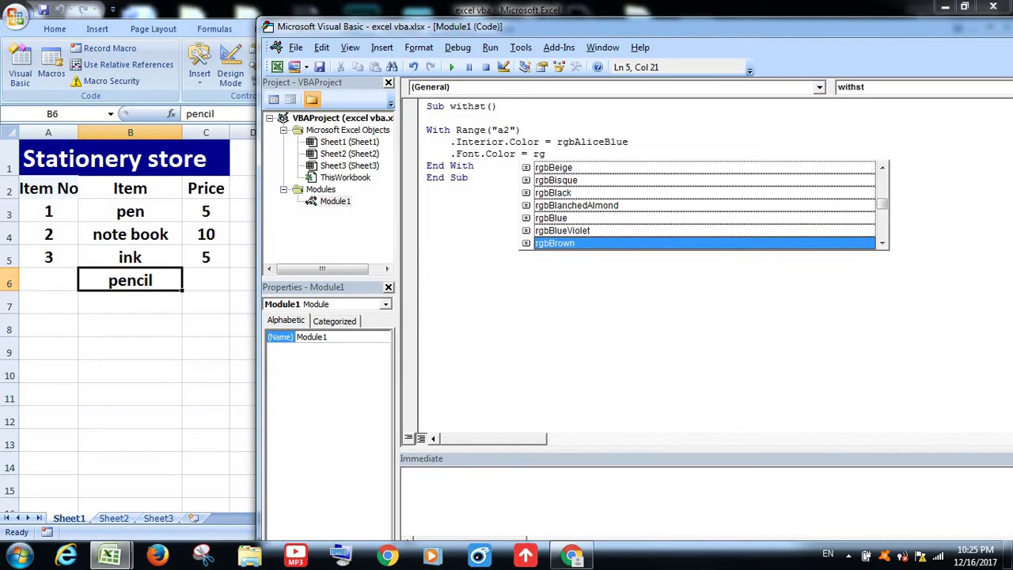
key(Tab)
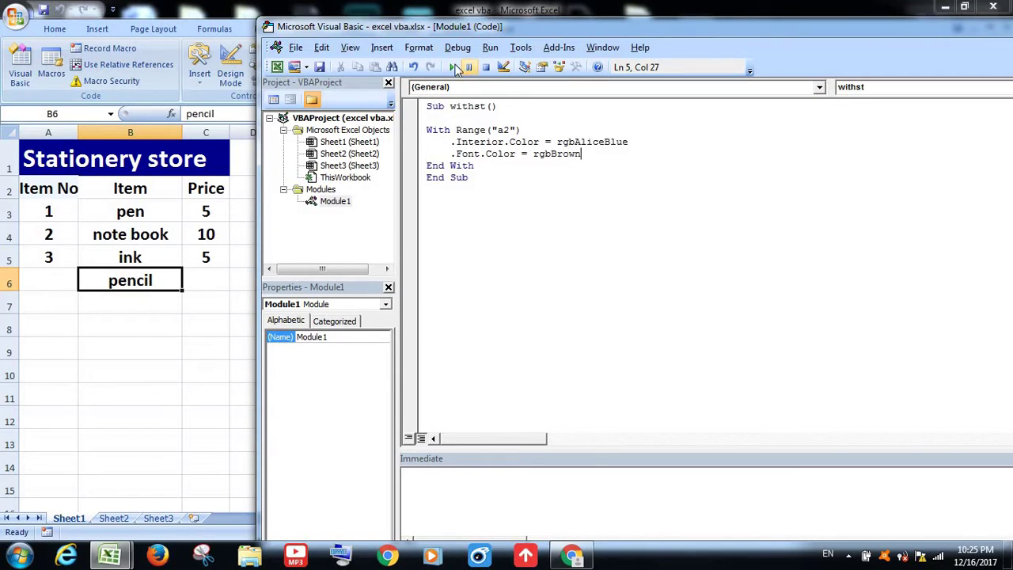
Run withst again so the Item No text in cell A2 turns brown.
click(454, 69)
Start a new line in the With block beginning with a period.
key(Return)
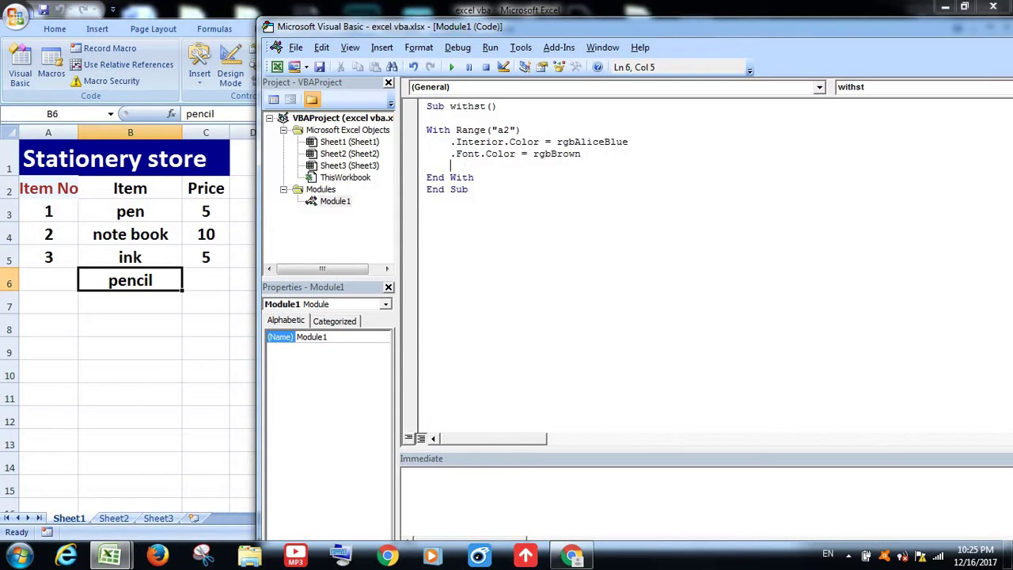
text(.)
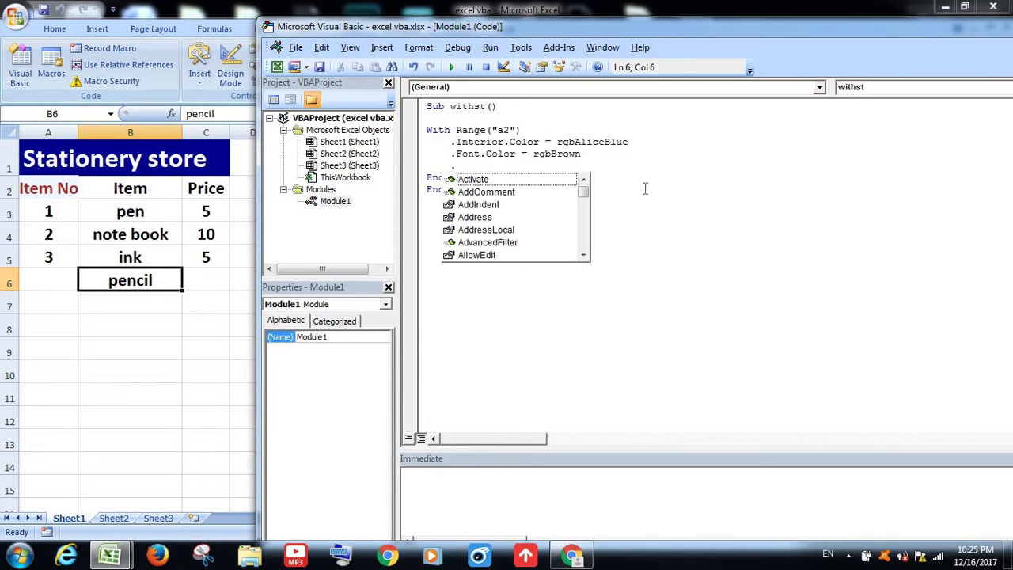